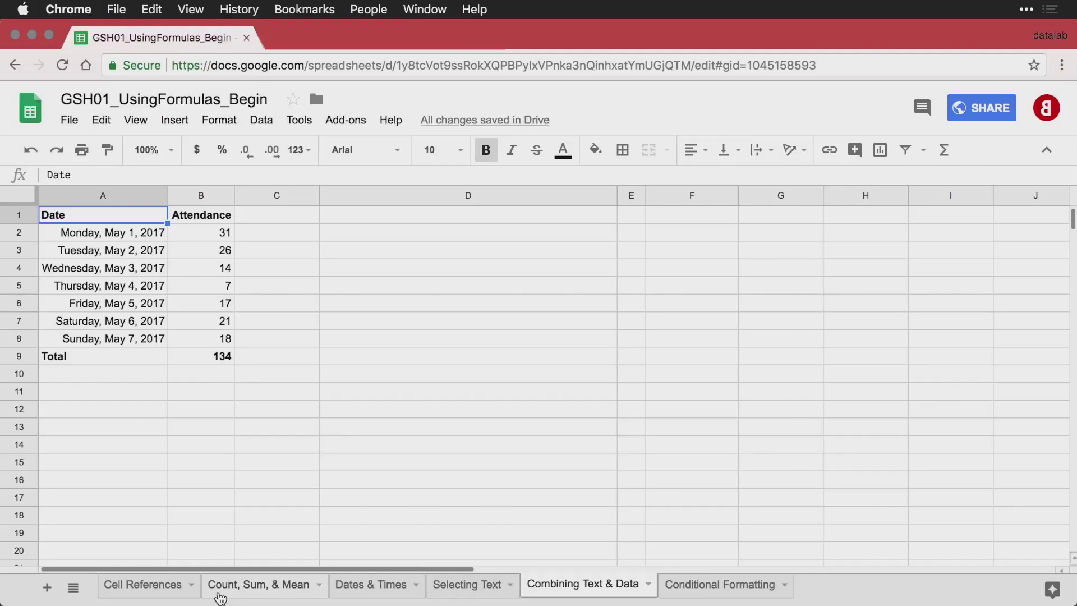
Look through the dates in cells A2 to A8 of the attendance table
left_click(151, 239)
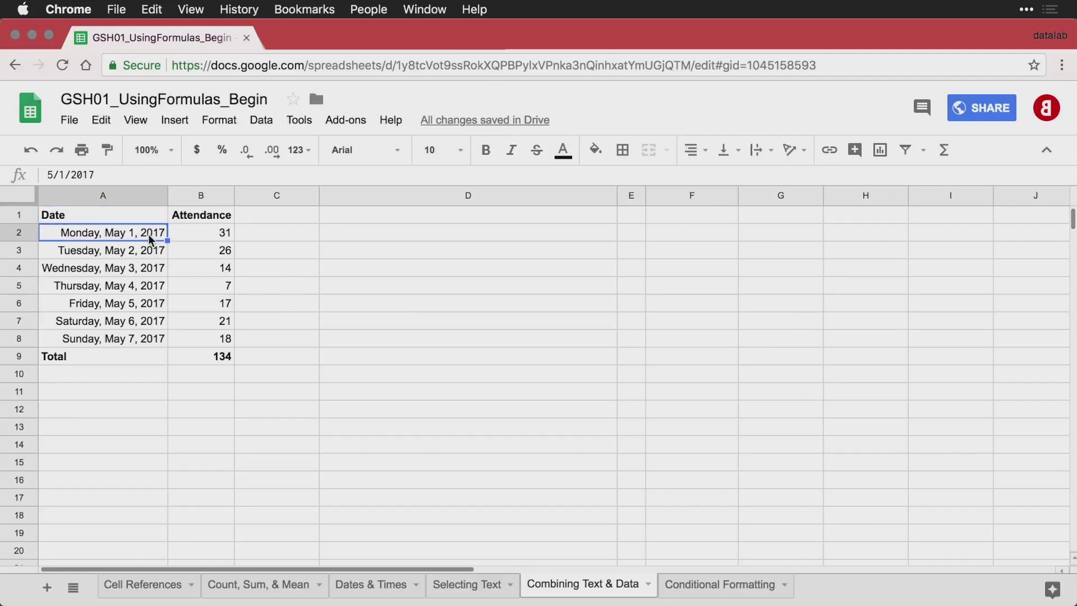
key("Down")
key("Down")
key("Down")
key("Down")
key("Down")
key("Down")
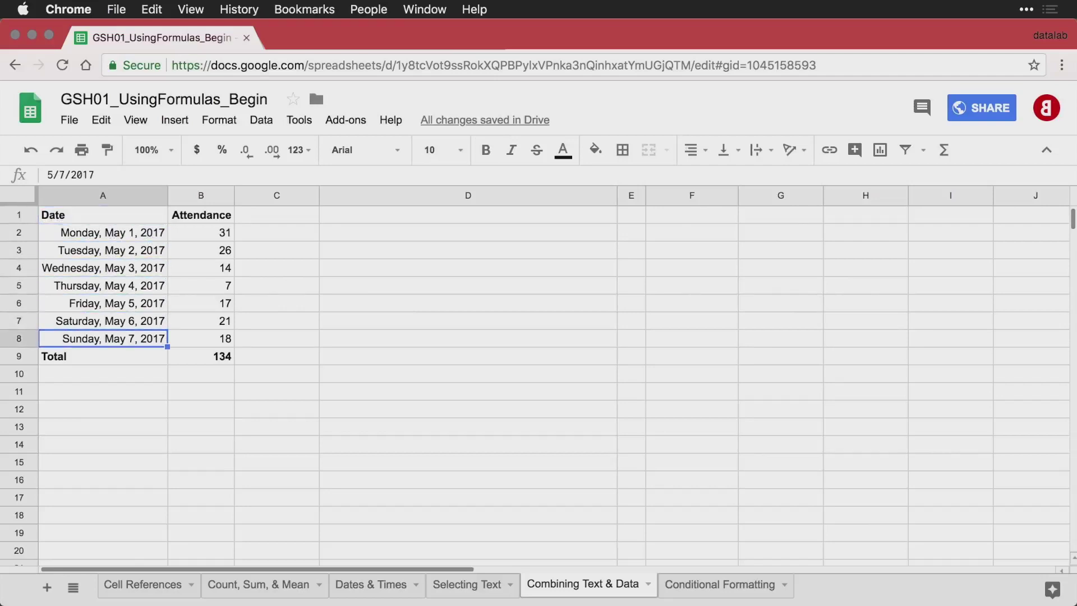
key("Up")
key("Up")
key("Up")
key("Up")
key("Up")
key("Up")
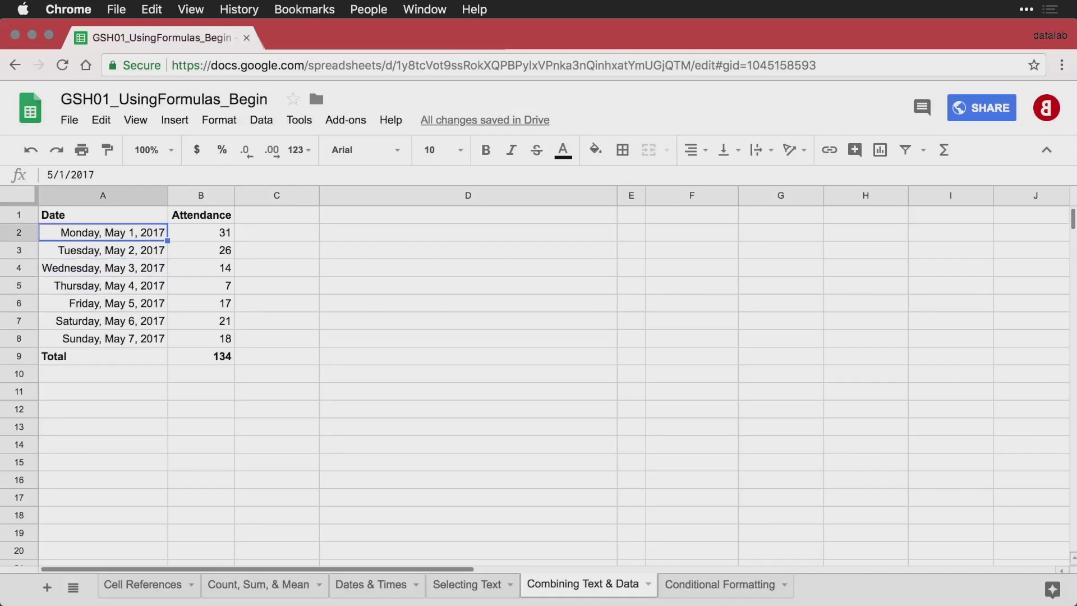
Review the daily attendance figures from B2 down to the total formula in B9
key("Right")
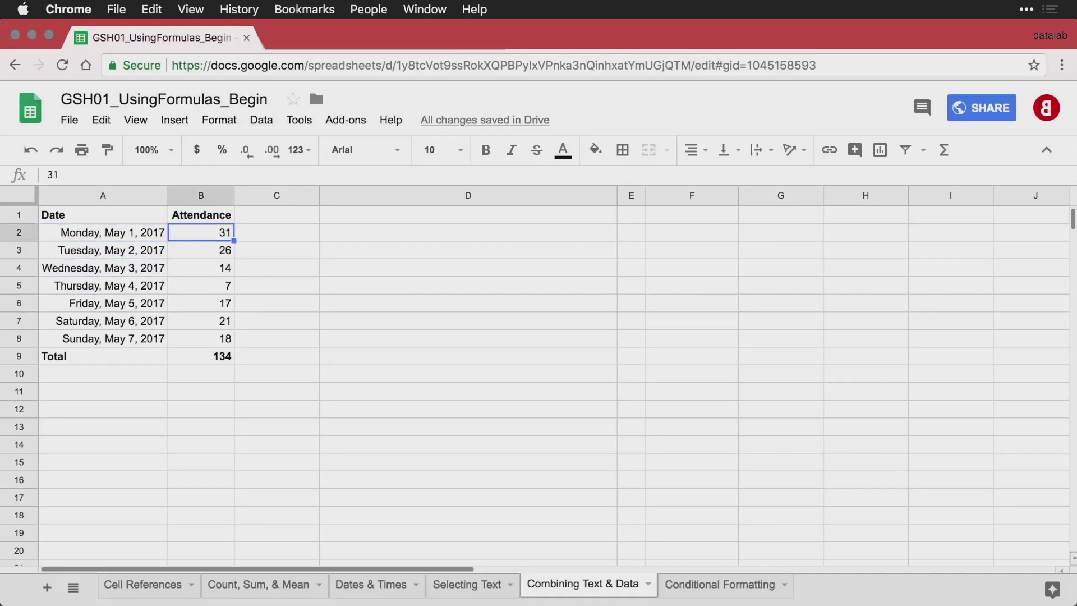
key("Down")
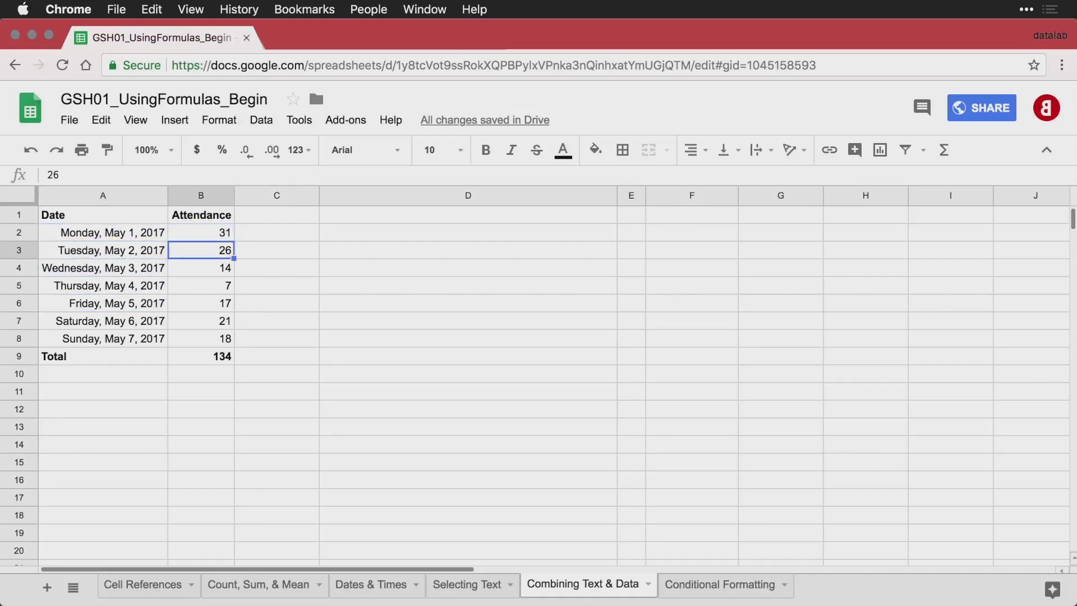
key("Down")
key("Down")
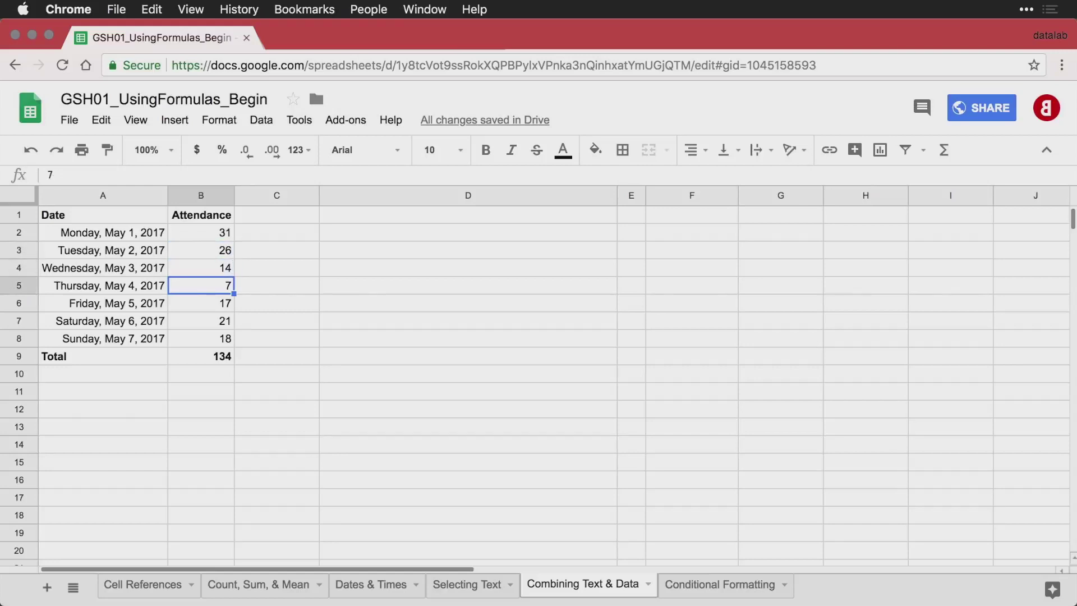
key("Down")
key("Down")
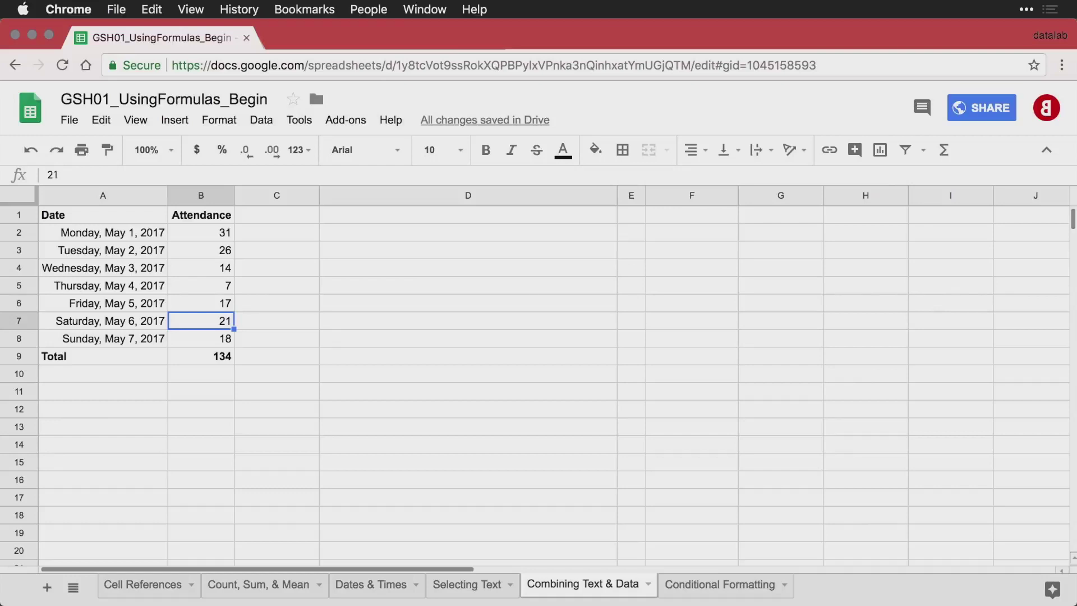
key("Down")
key("Down")
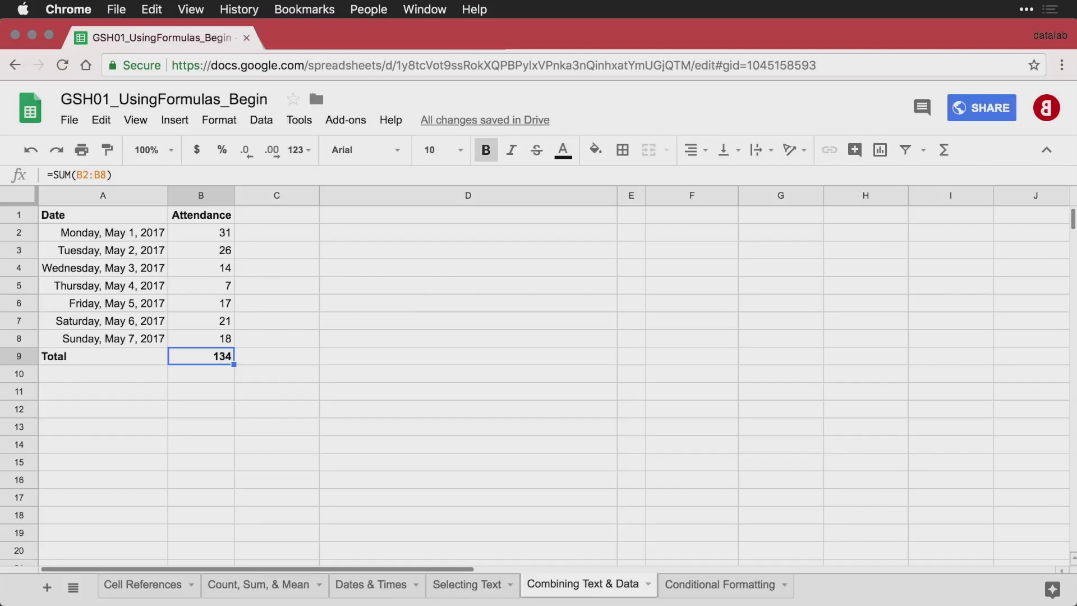
Enter the text "You had a total of" in cell D2
key("Right")
key("Right")
key("Up")
key("Up")
key("Up")
key("Up")
key("Up")
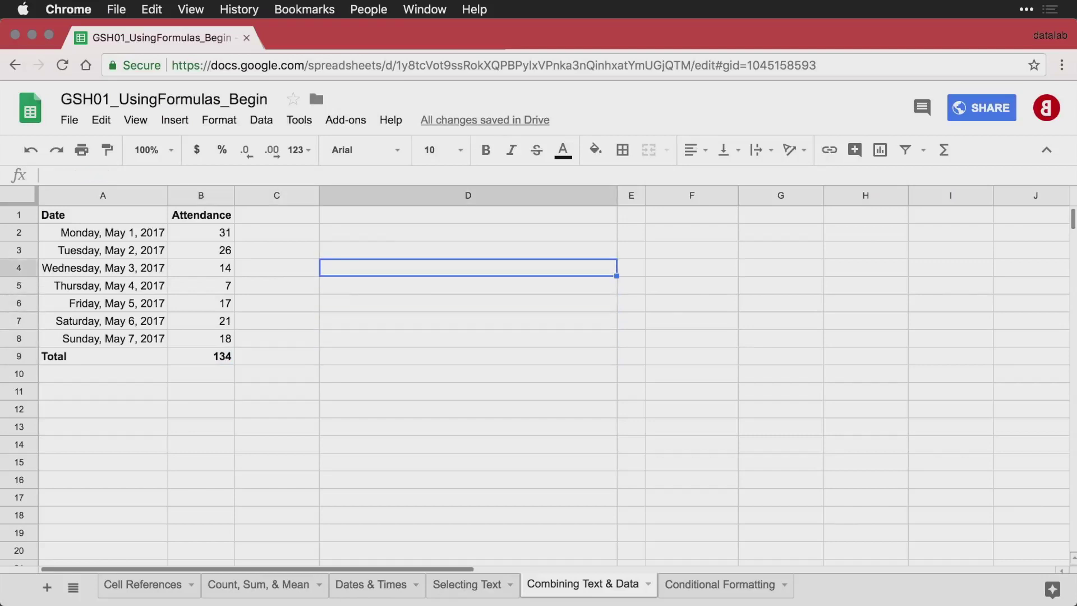
key("Up")
key("Up")
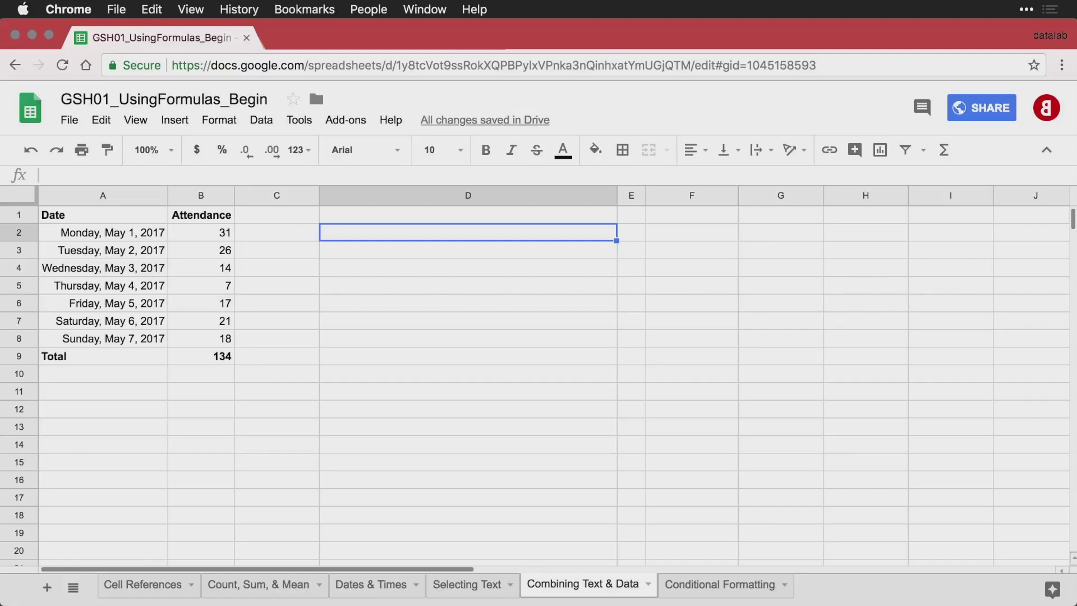
type("You had a total of")
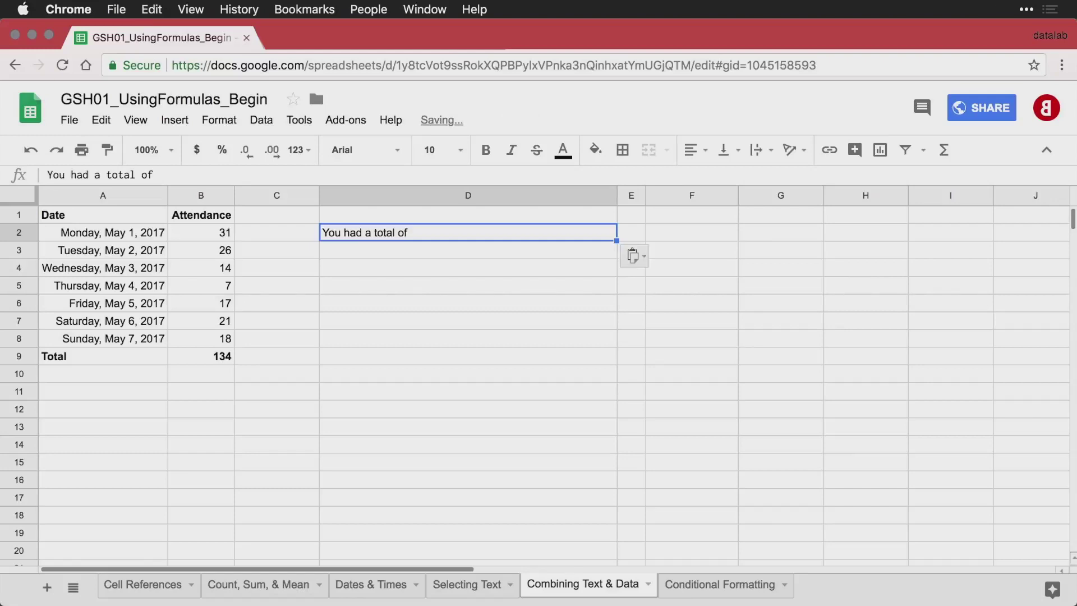
Enter =SUM(B2:B8) in cell E2 and inspect it with formulas temporarily shown in the sheet
key("Right")
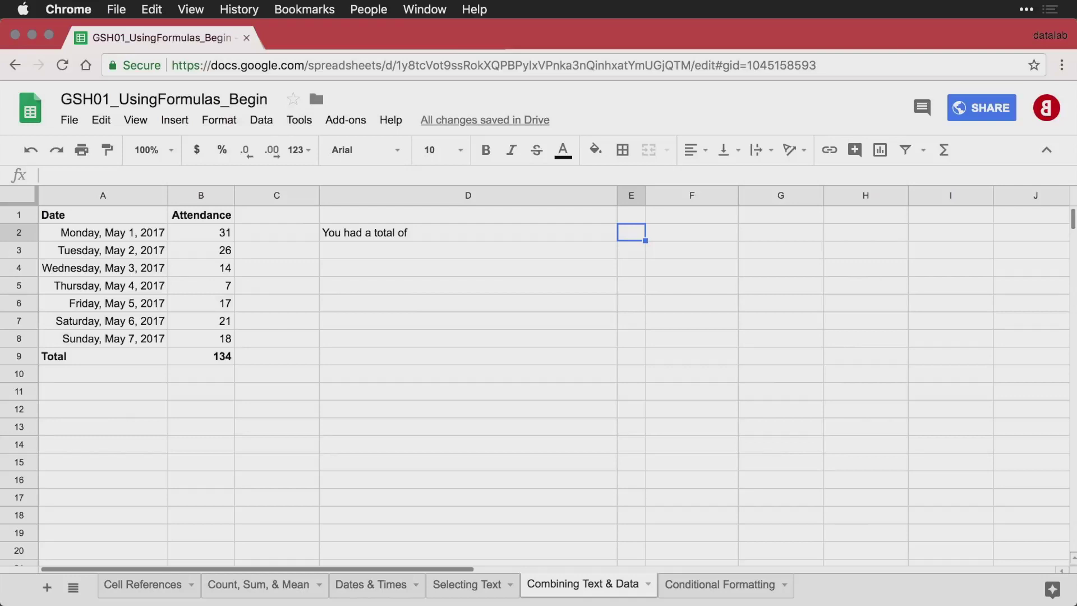
type("=SUM(B2:B8)")
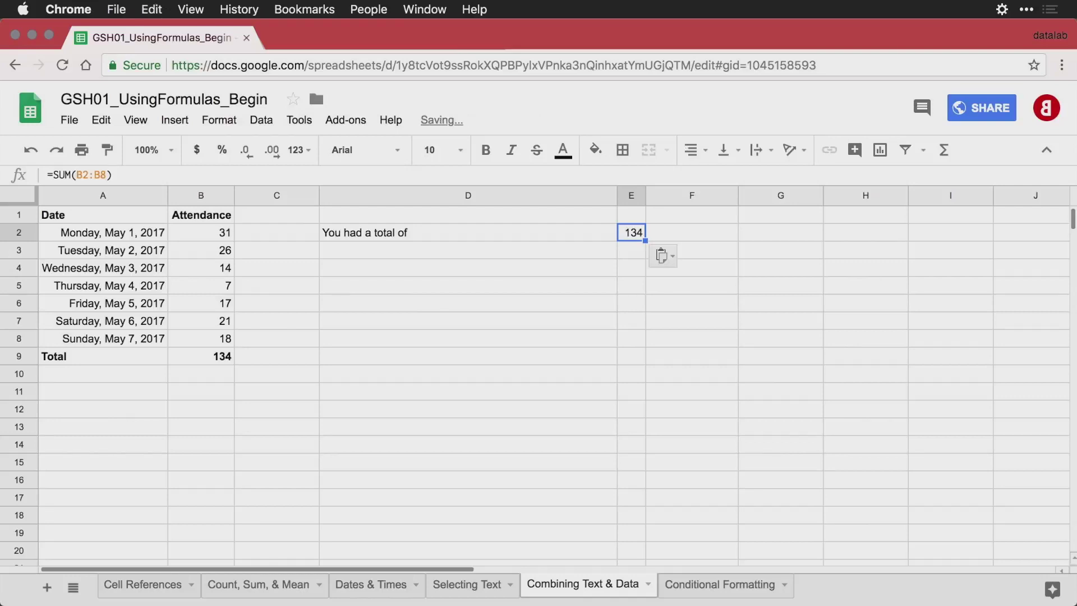
key("ctrl+grave")
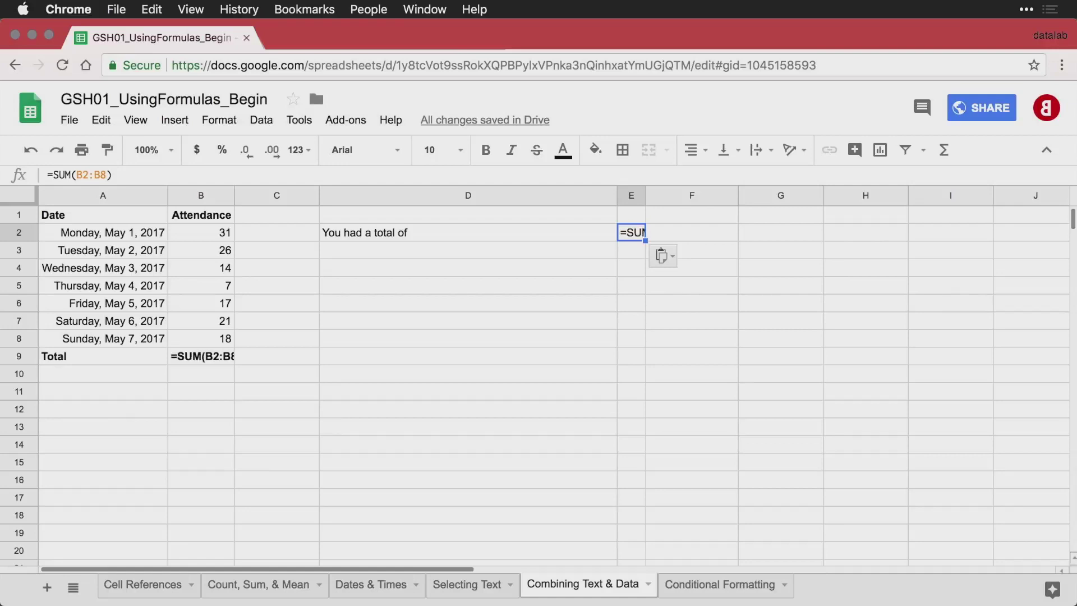
double_click(629, 232)
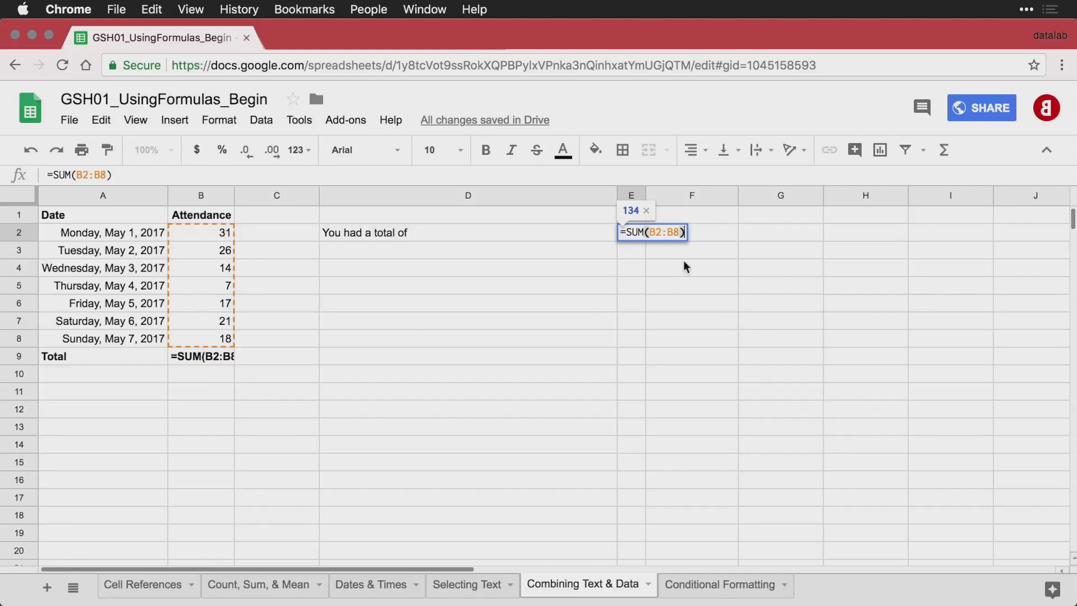
left_click(712, 239)
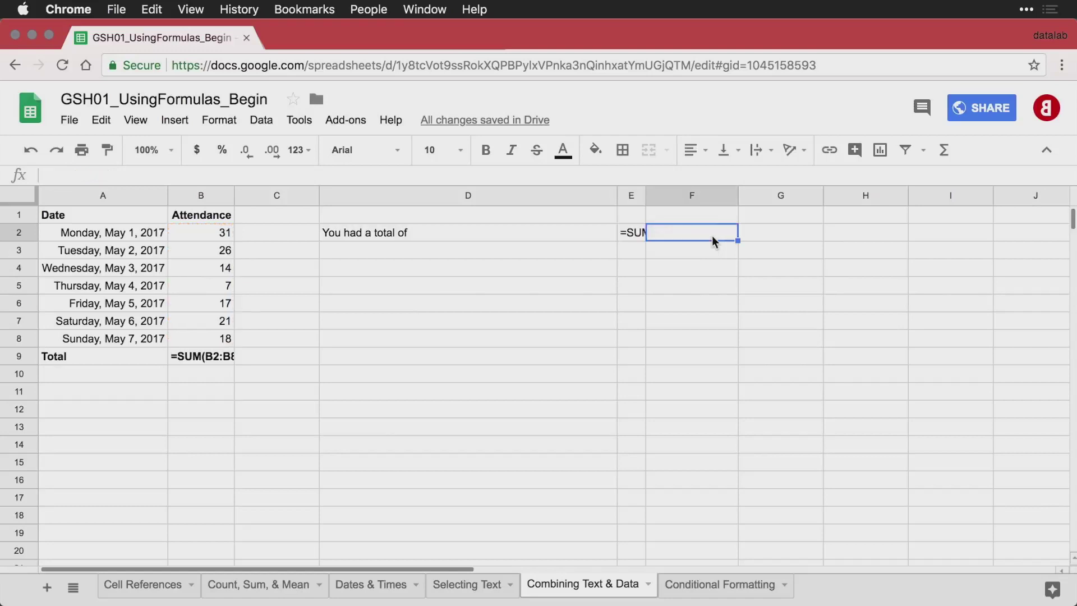
key("ctrl+grave")
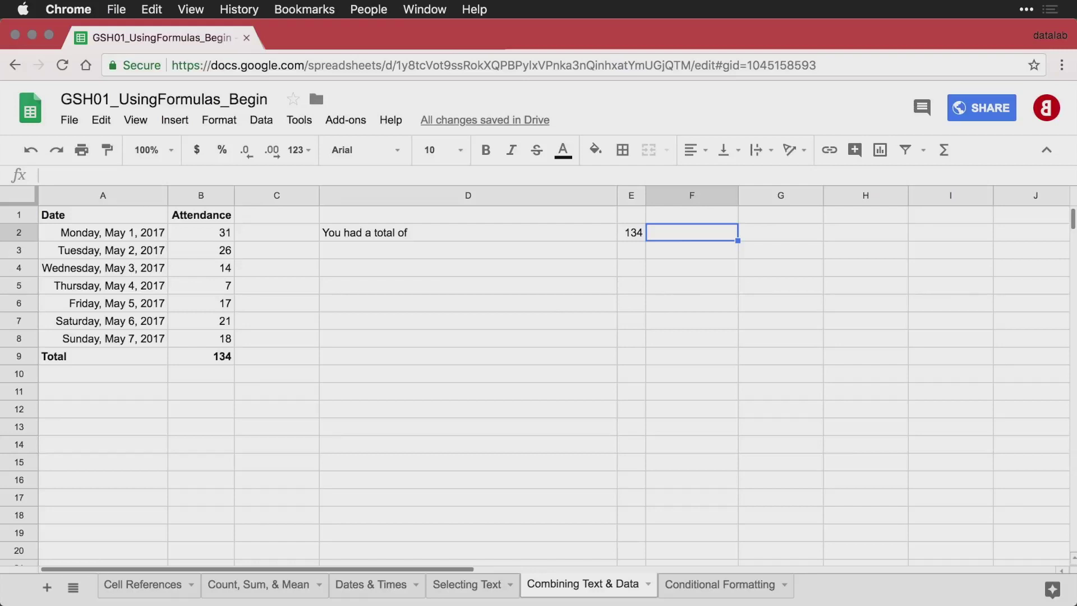
Enter the text "visitors this week." in cell F2 and check the three sentence parts in D2 to F2
type("visitors this week.")
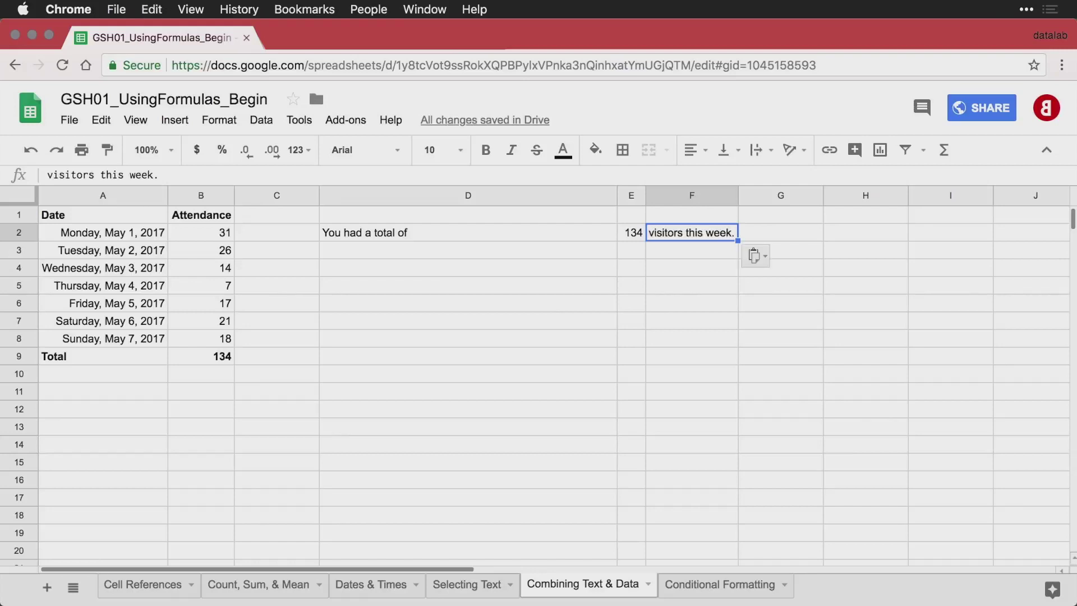
left_click(553, 240)
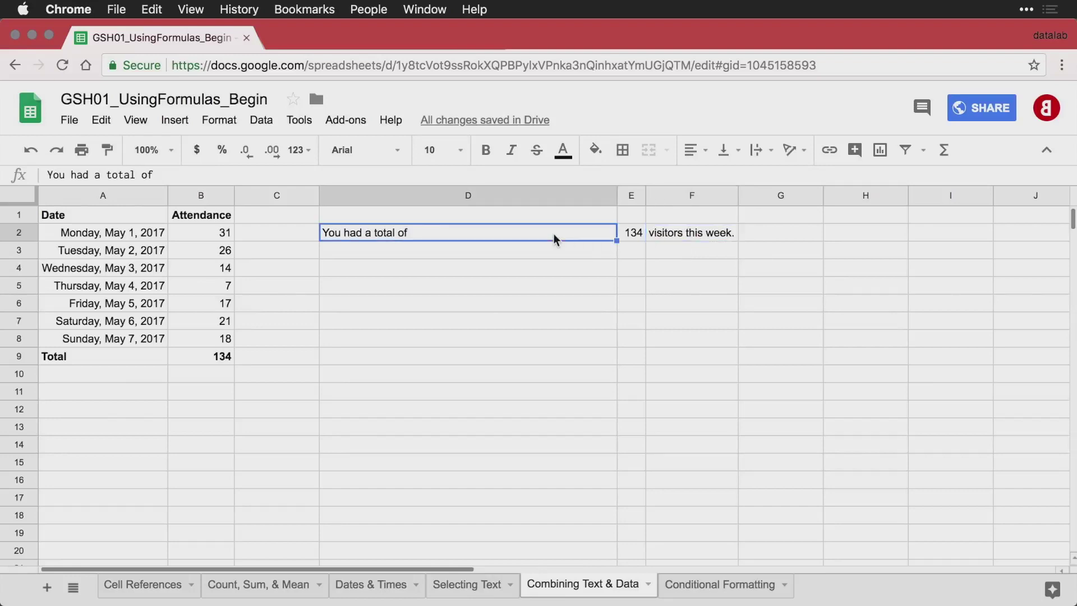
key("Right")
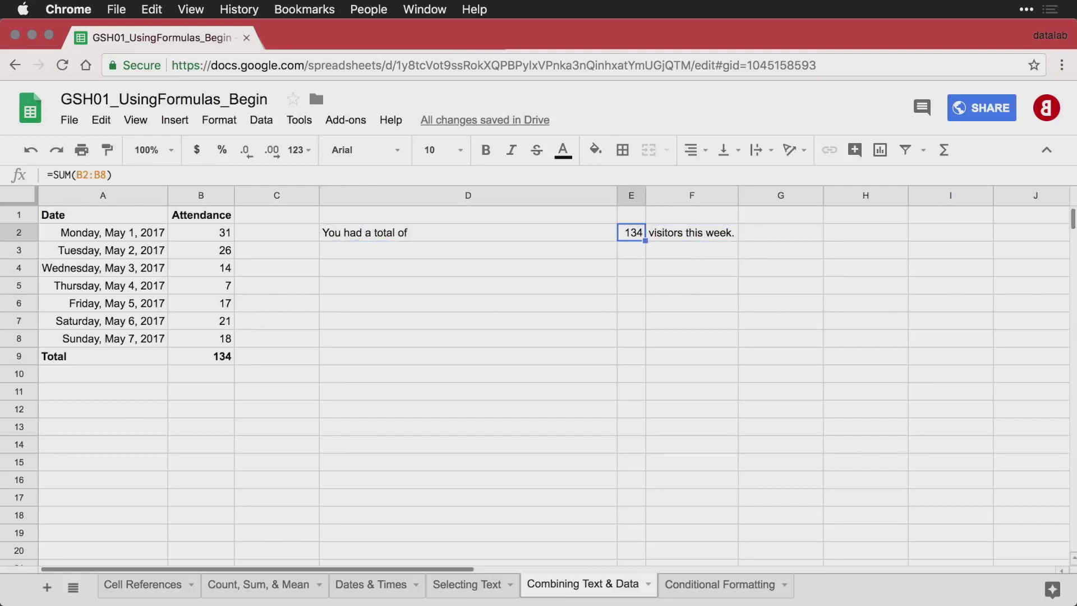
key("Right")
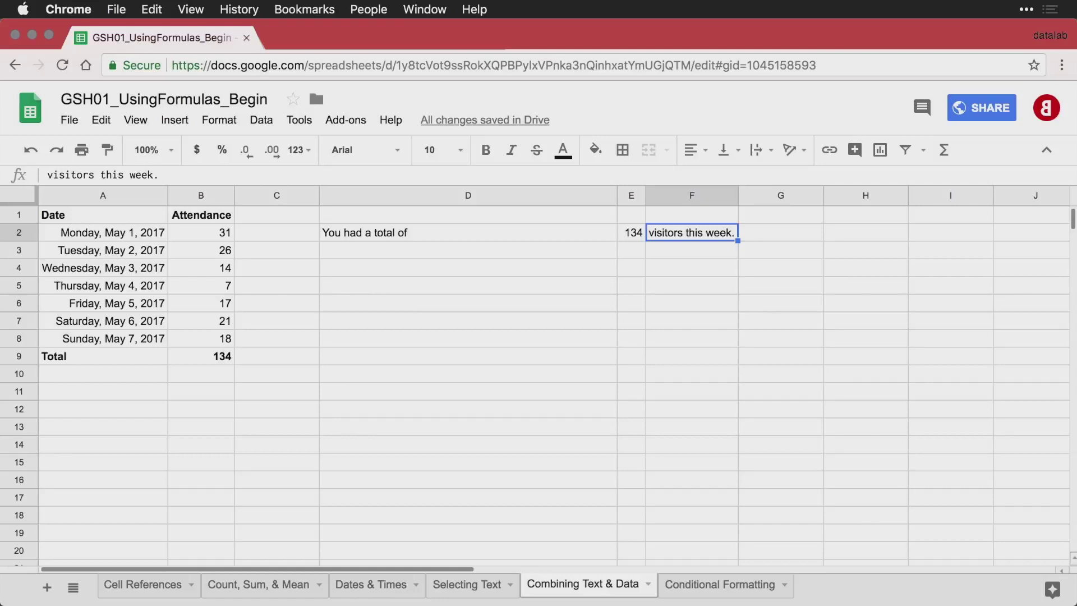
Join the three sentence parts in cell D3 with =D2 & E2 & F2 and briefly show the sheet's formulas
key("Down")
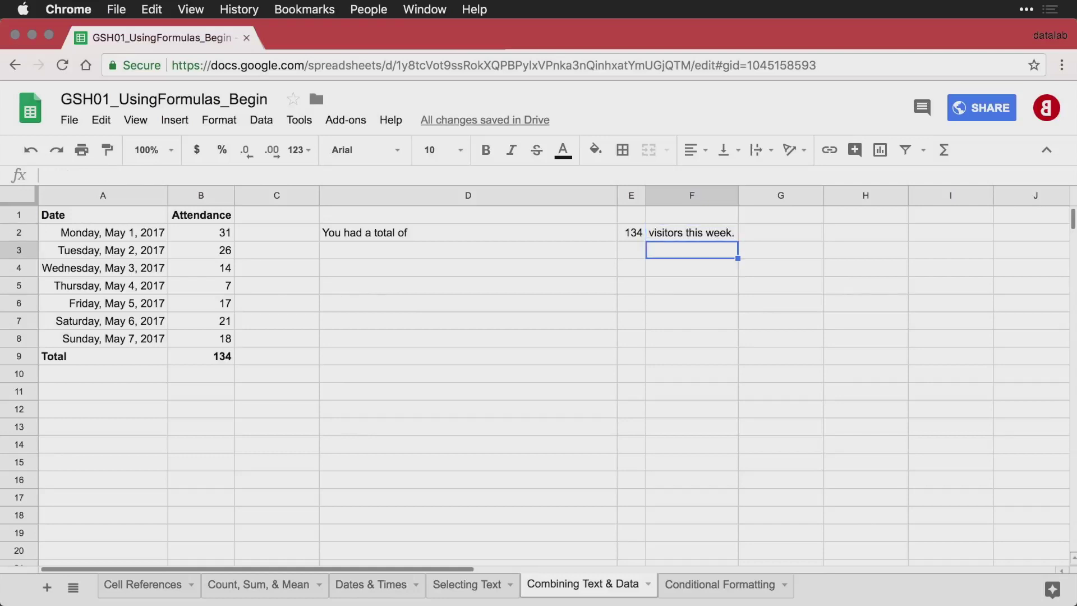
key("Left")
key("Left")
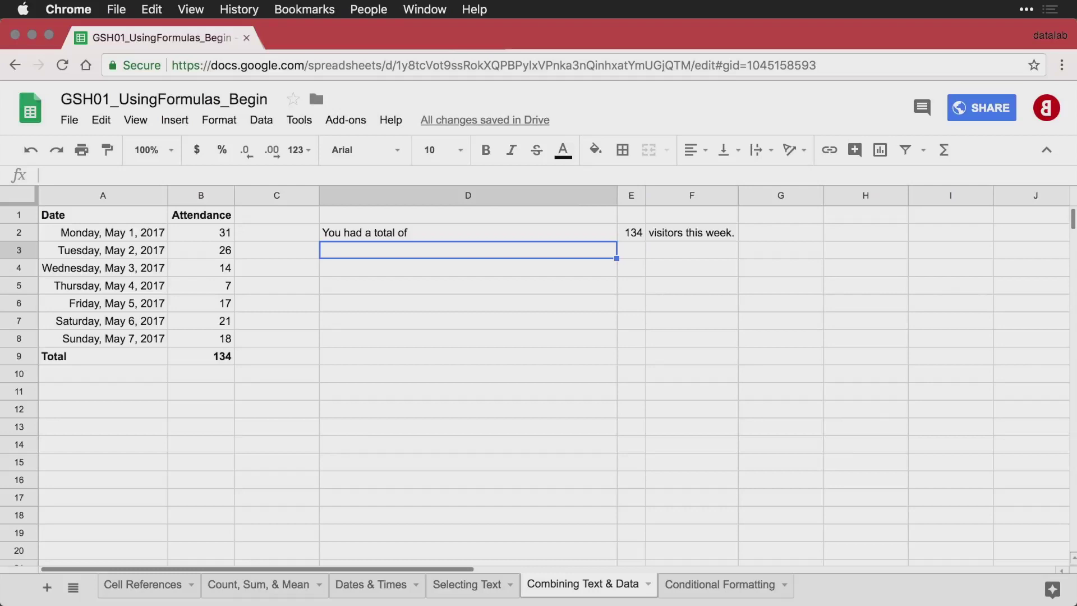
type("=D2 & E2 & F2")
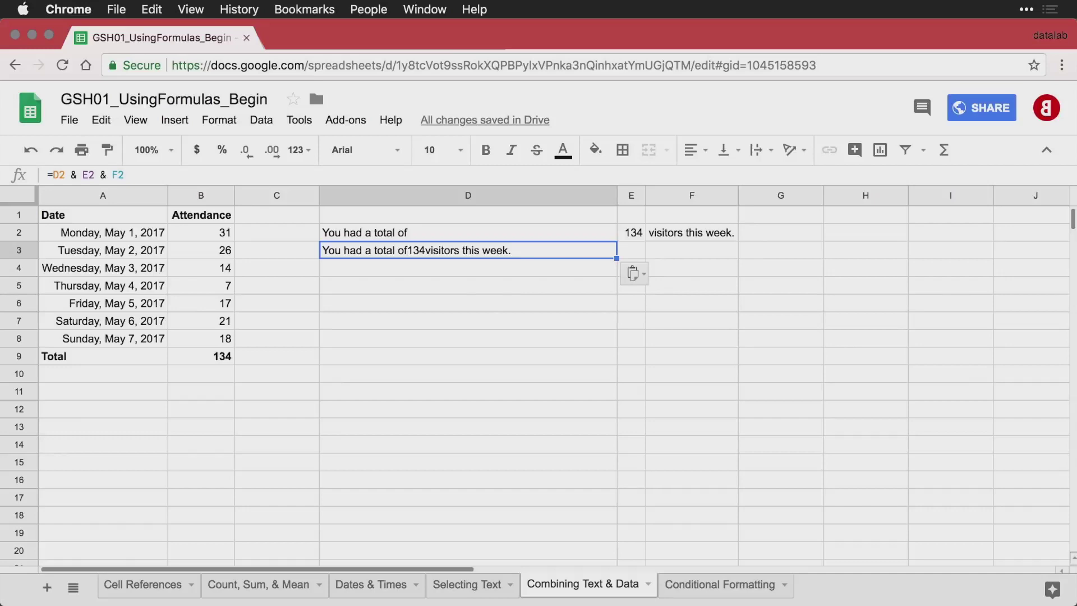
key("ctrl+grave")
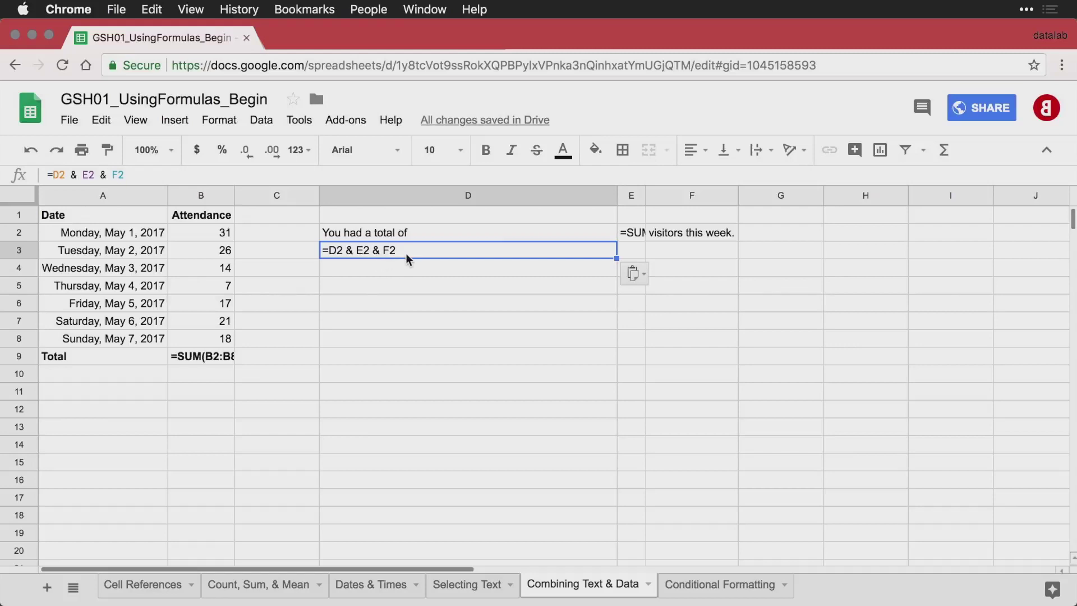
key("ctrl+grave")
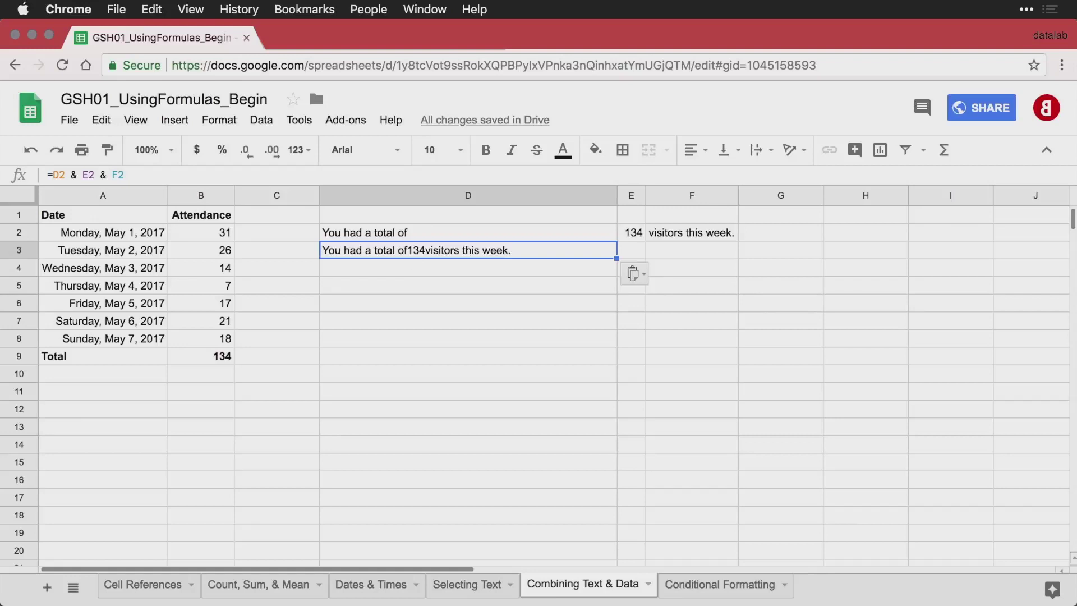
Enter =D2 & " " & E2 & " " & F2 in cell D4 to join the parts with spaces, and inspect the formula
left_click(415, 270)
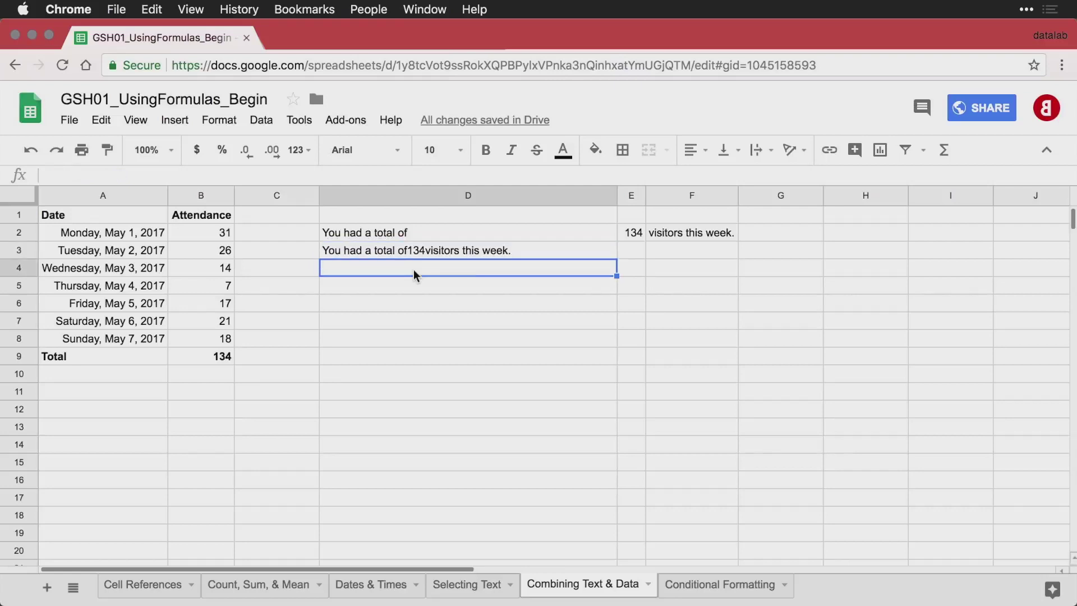
type("=D2 & \" \" & E2 & \" \" & F2")
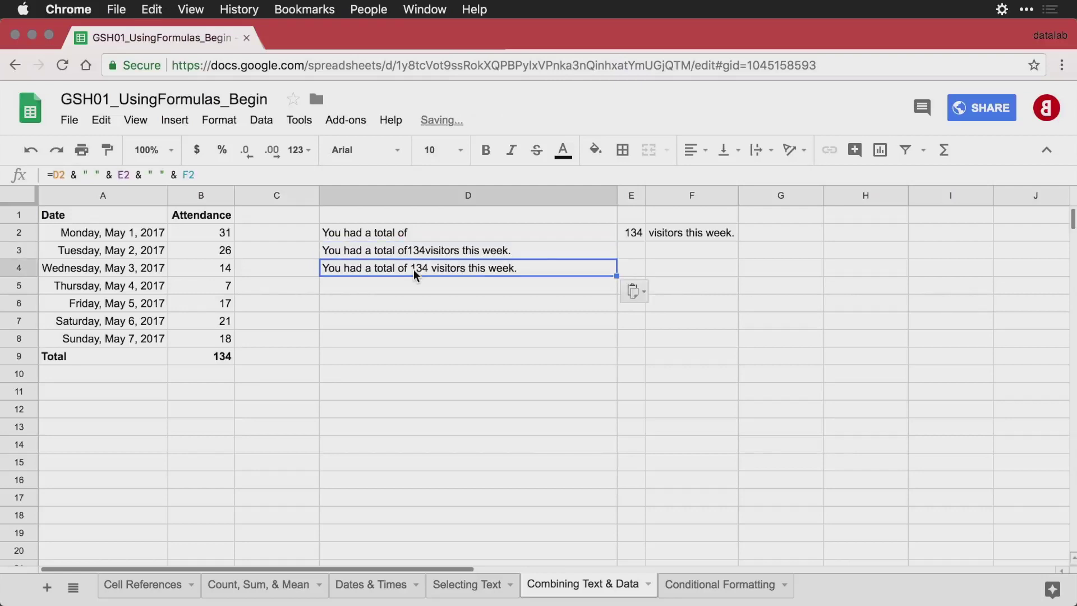
key("ctrl+grave")
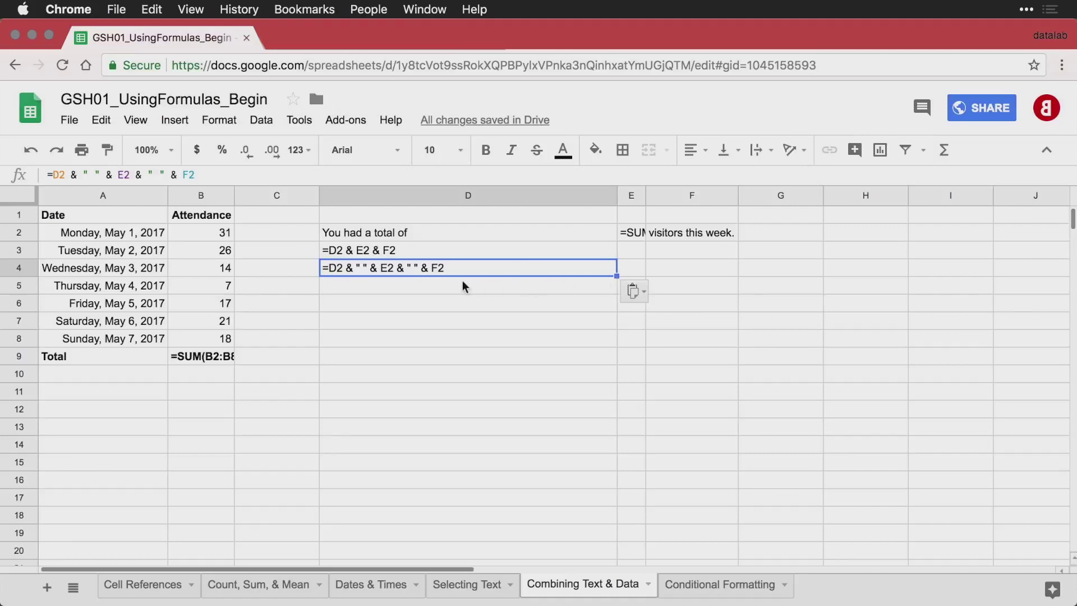
key("Return")
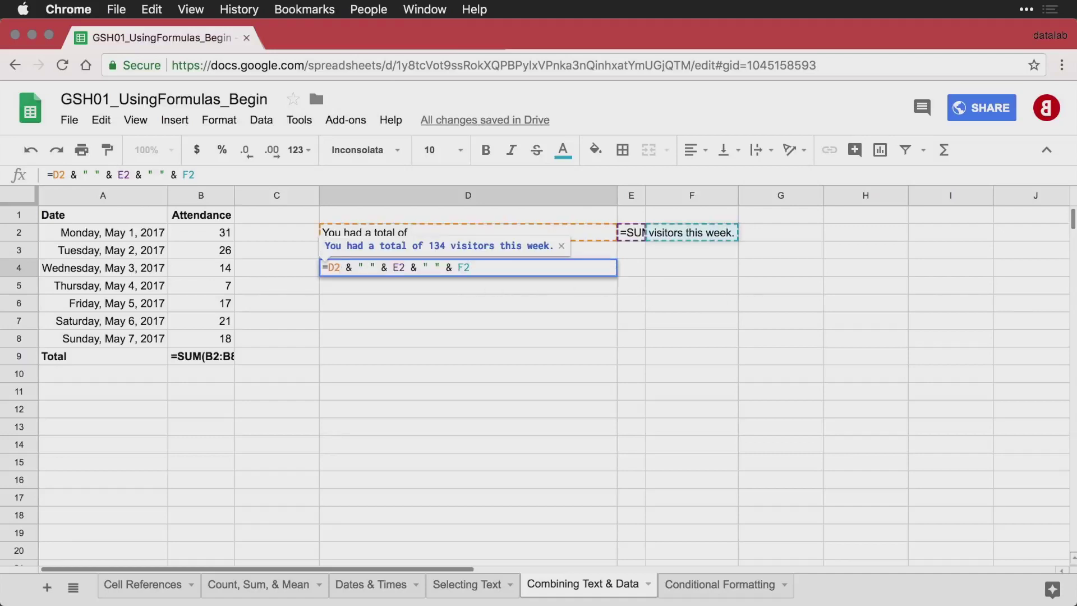
key("Return")
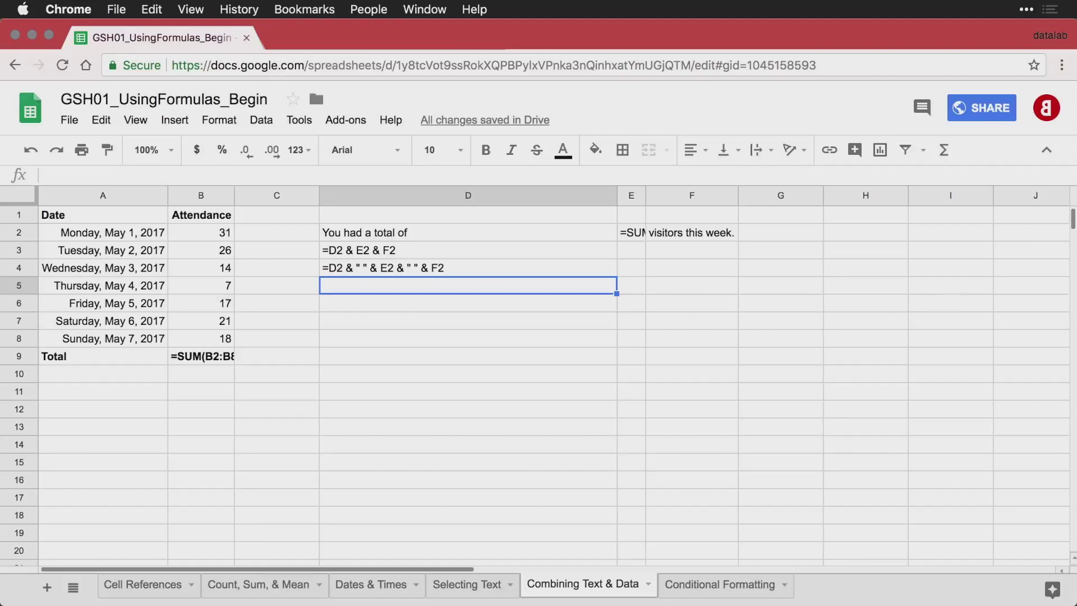
key("ctrl+grave")
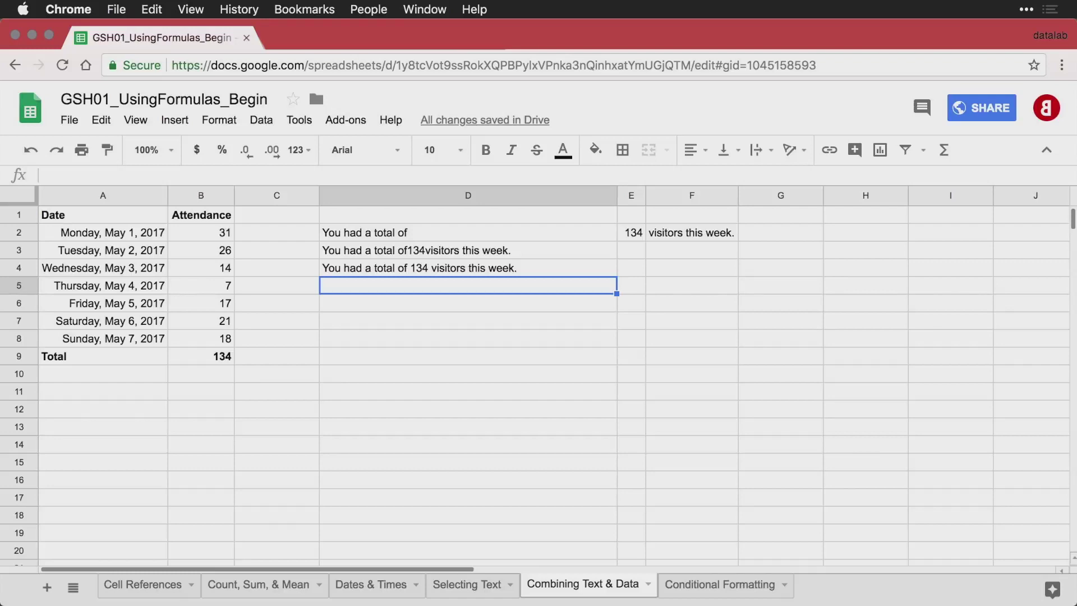
Enter =D2 & " " & SUM(B2:B8) & " " & F2 in cell D5, show formulas, and compare it with D4
type("=D2 & \" \" & SUM(B2:B8) & \" \" & F2")
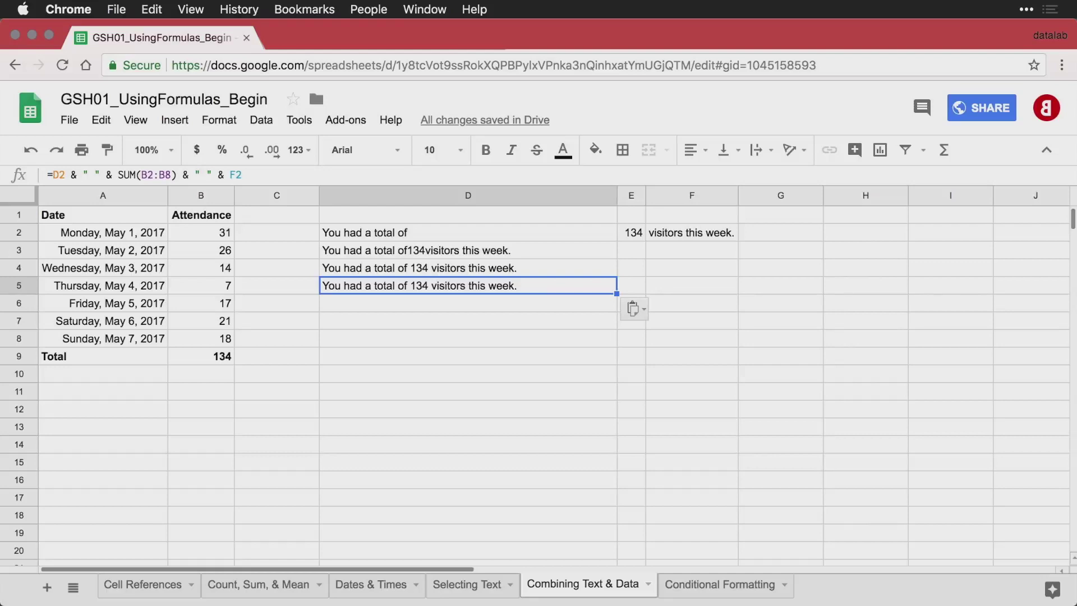
key("ctrl+grave")
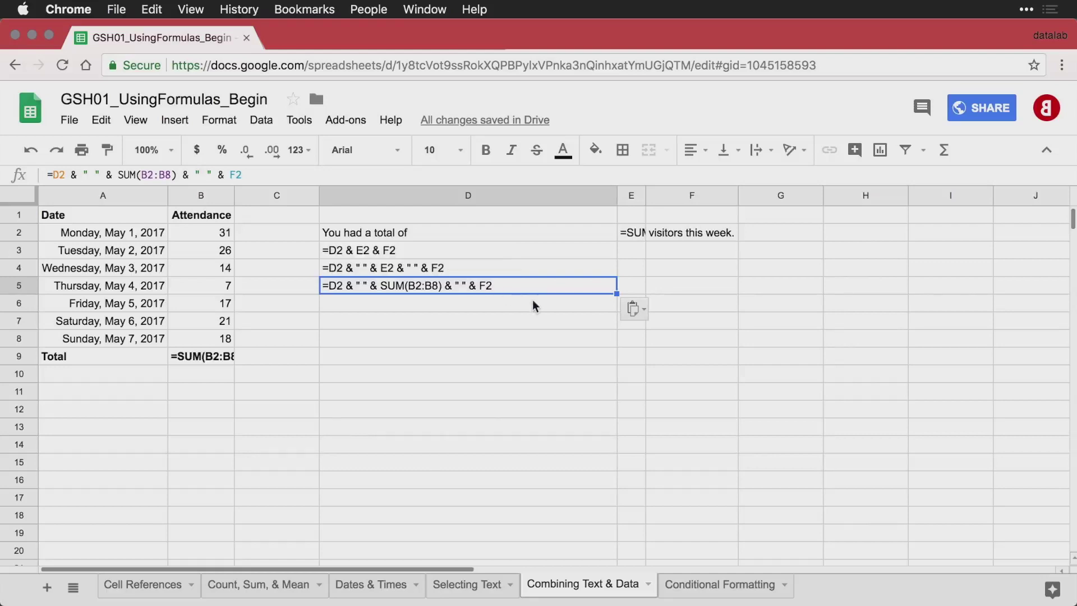
left_click(389, 268)
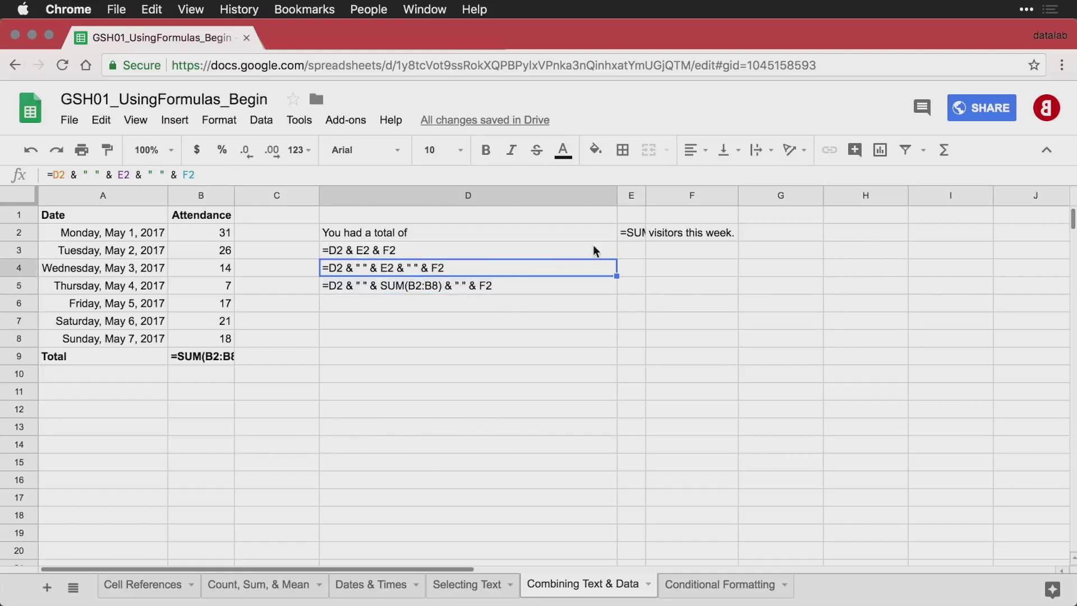
Switch the sheet back to showing results and enter ="You had a total of " & SUM(B2:B8) & " visitors this week." in cell D6
left_click(444, 287)
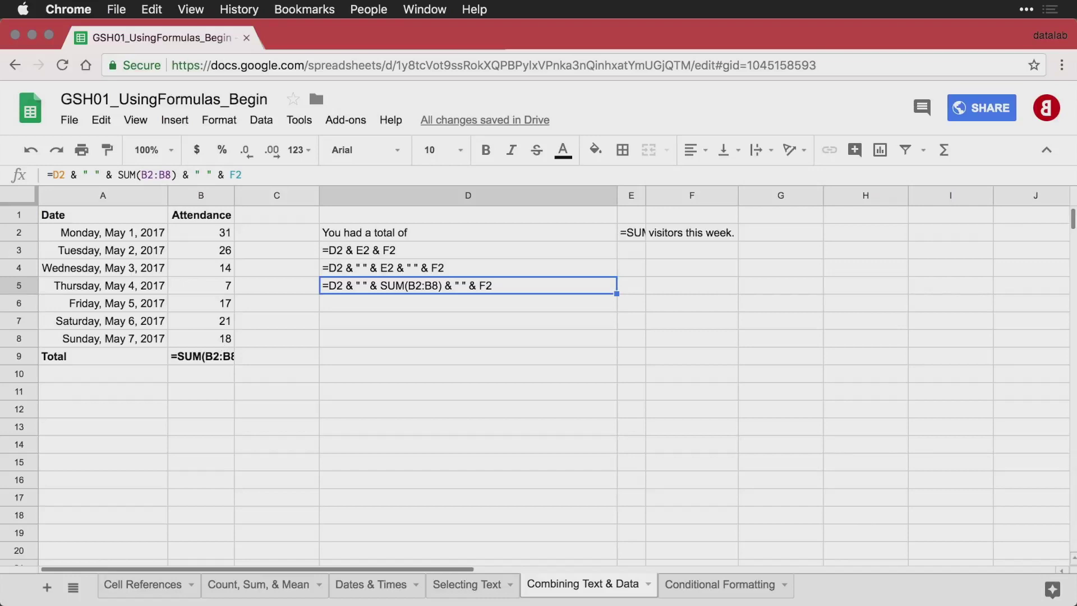
key("ctrl+grave")
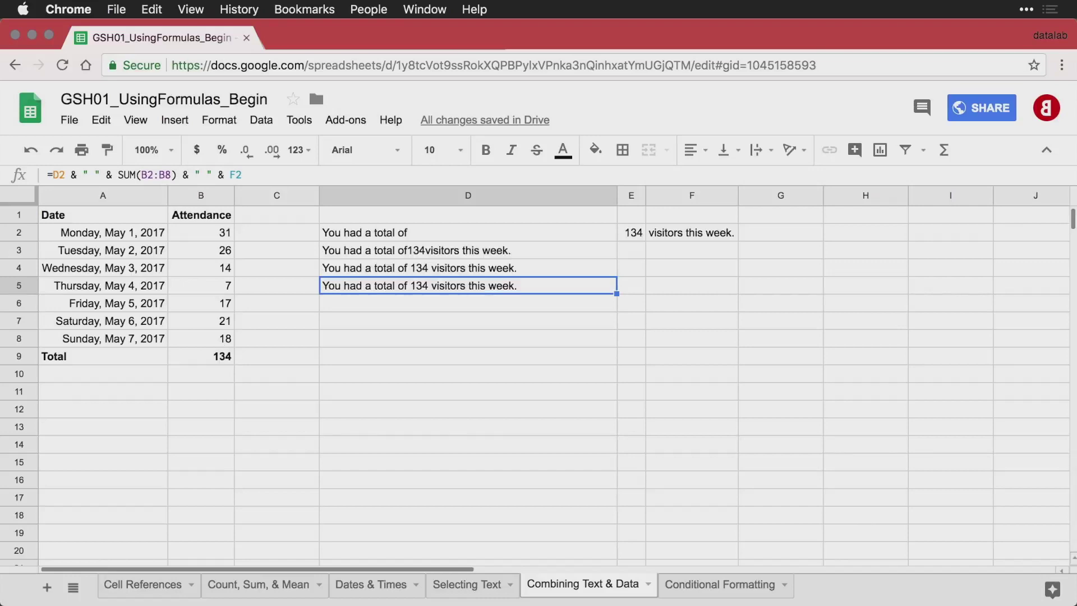
left_click(450, 302)
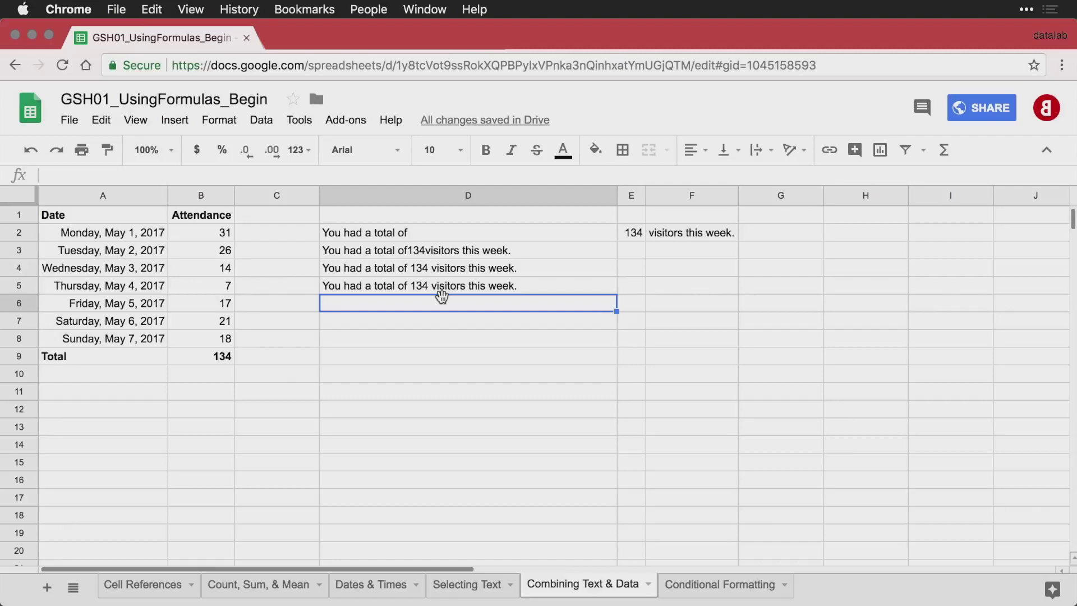
type("=\"You had a total of \" & SUM(B2:B8) & \" visitors this week.\"")
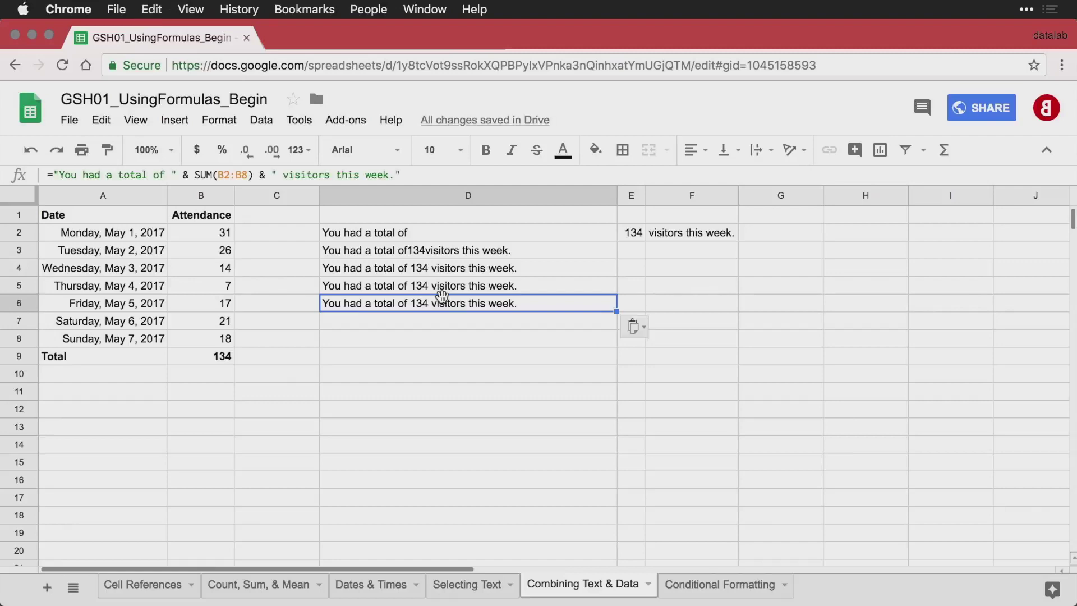
key("Return")
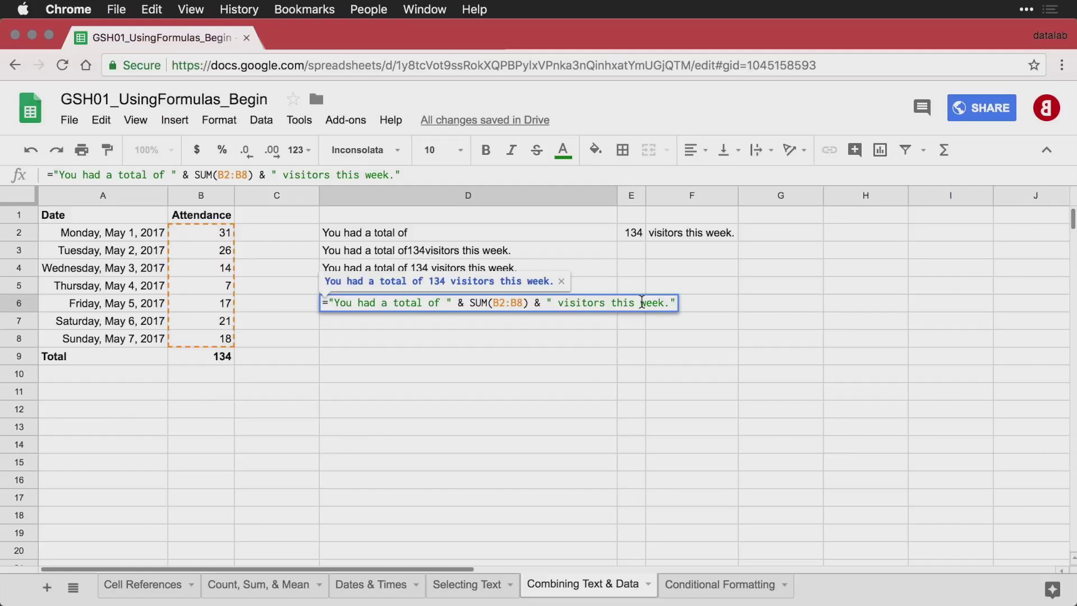
key("Return")
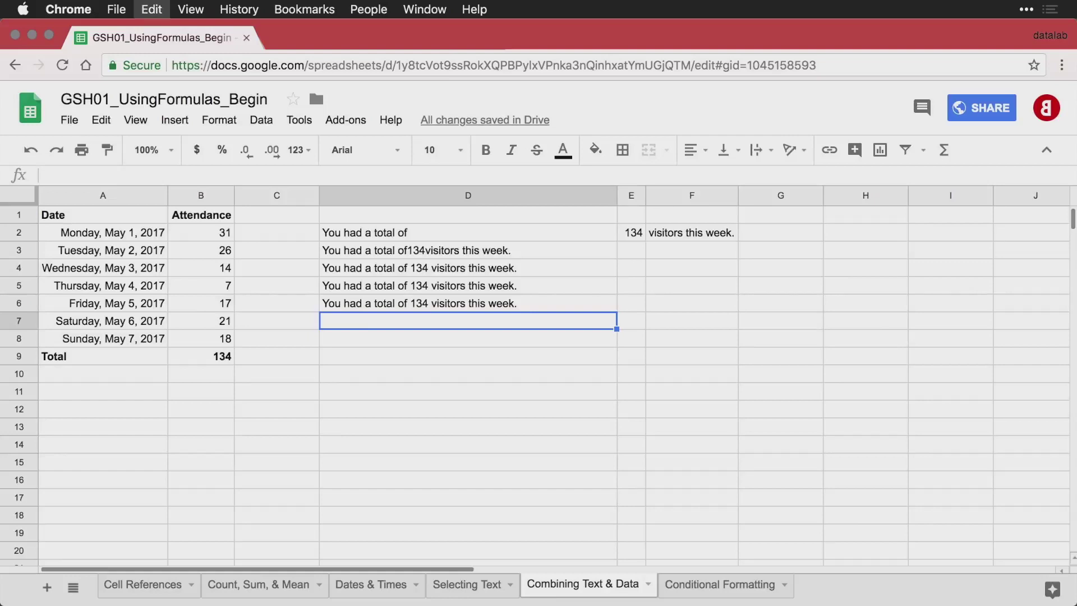
Enter =JOIN(" ", D2,E2,F2) in cell D7 to combine the sentence parts with spaces, and inspect the formula
type("You had a total of 134 visitors this week.")
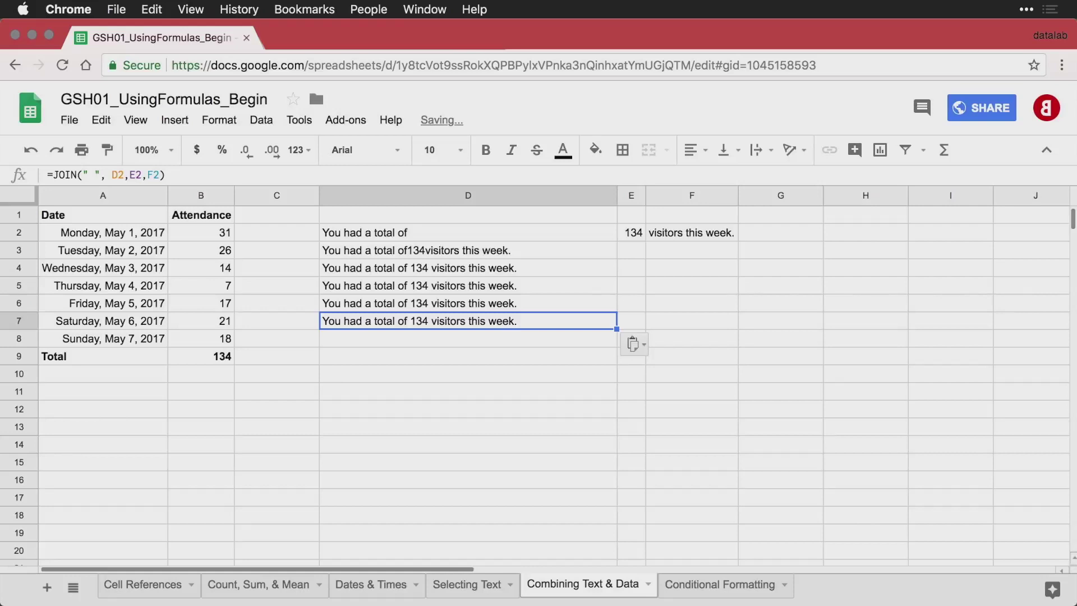
double_click(568, 318)
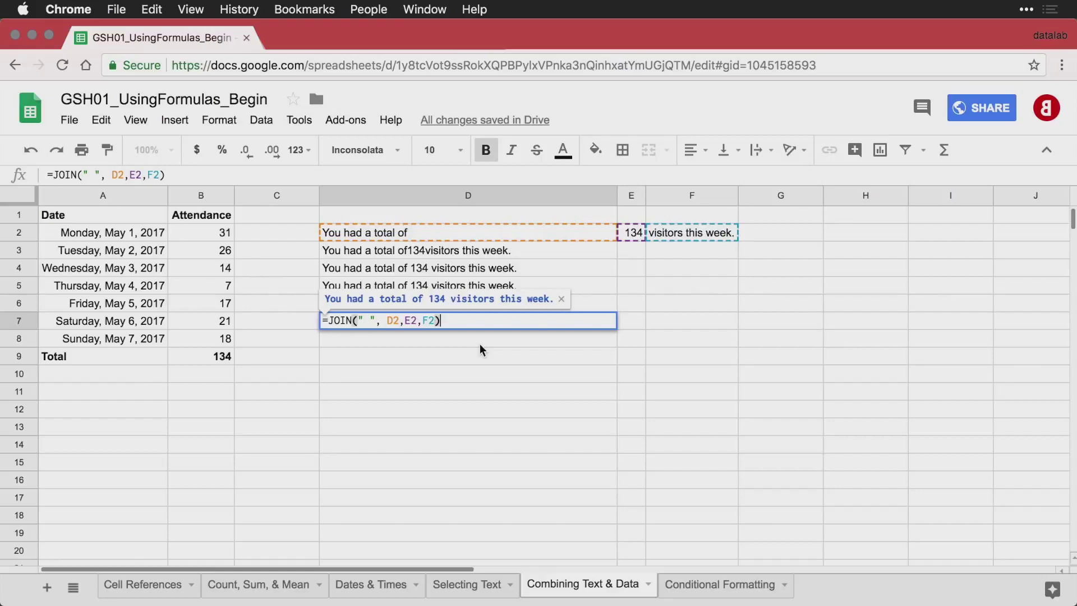
key("Return")
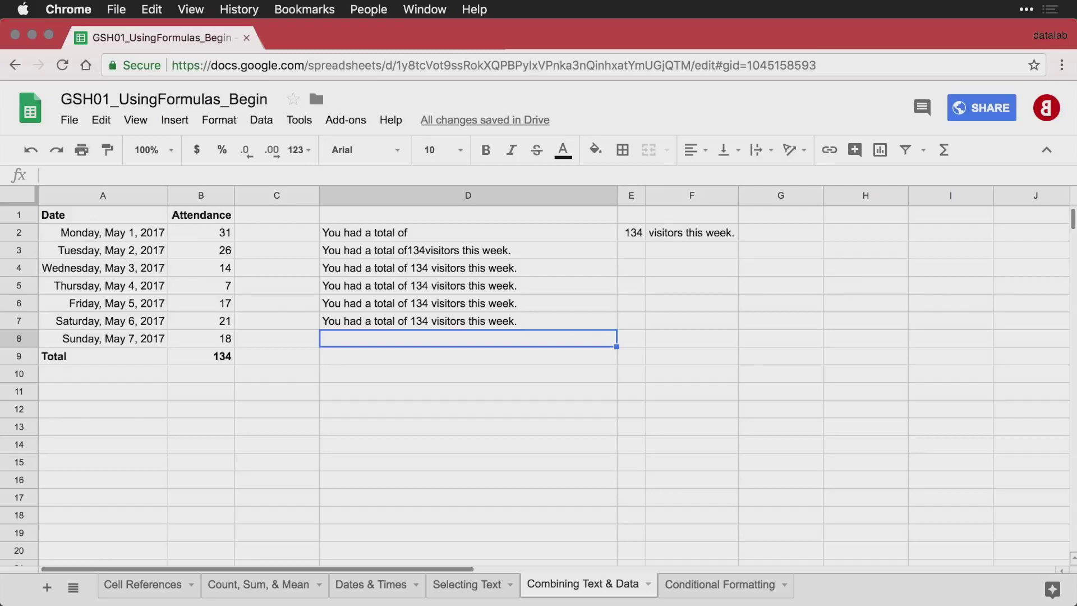
Enter =JOIN(" ", D2,SUM(B2:B8),F2) in cell D8 to calculate the attendance total within the joined sentence, and inspect the formula
type("=JOIN(\" \", D2,SUM(B2:B8),F2)")
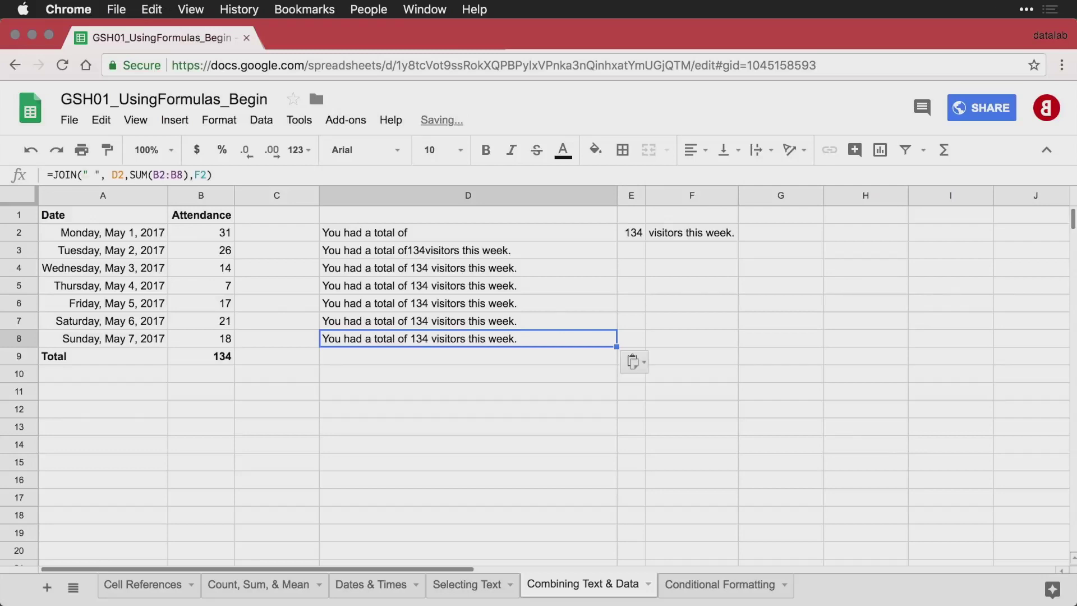
double_click(552, 340)
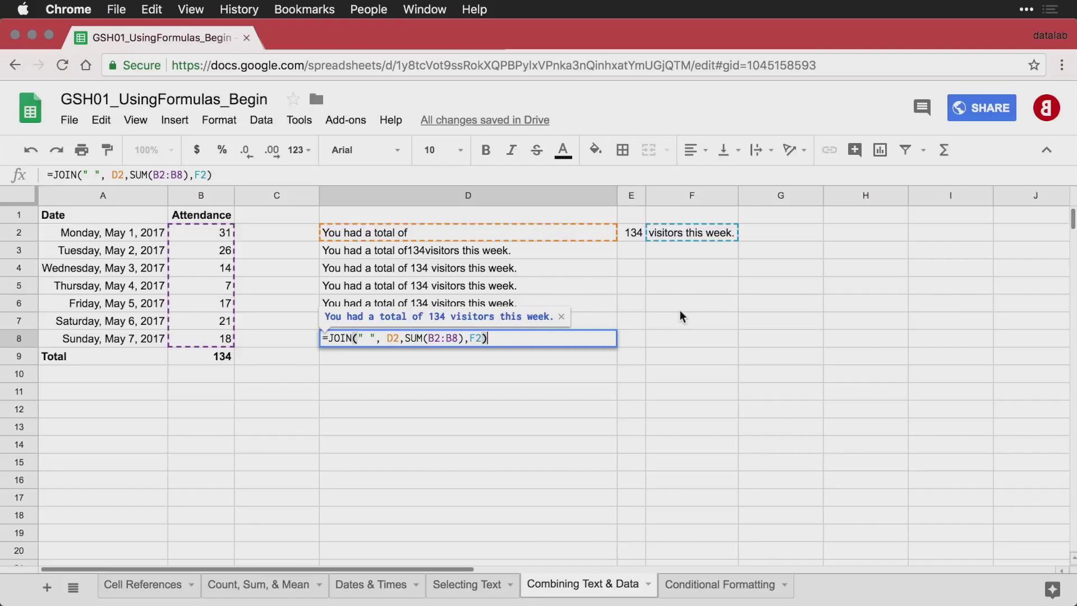
key("Return")
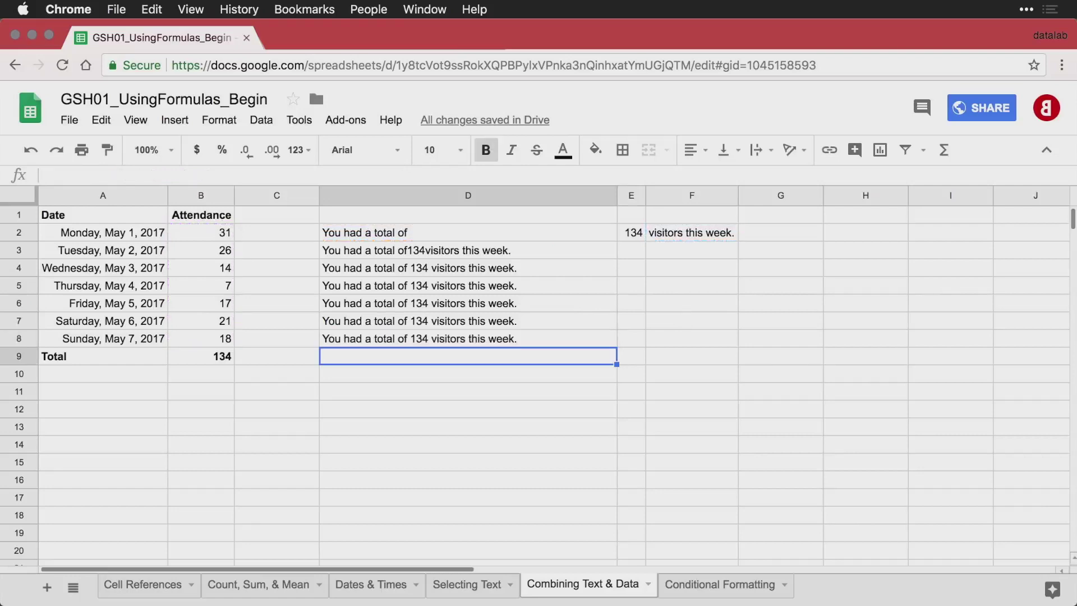